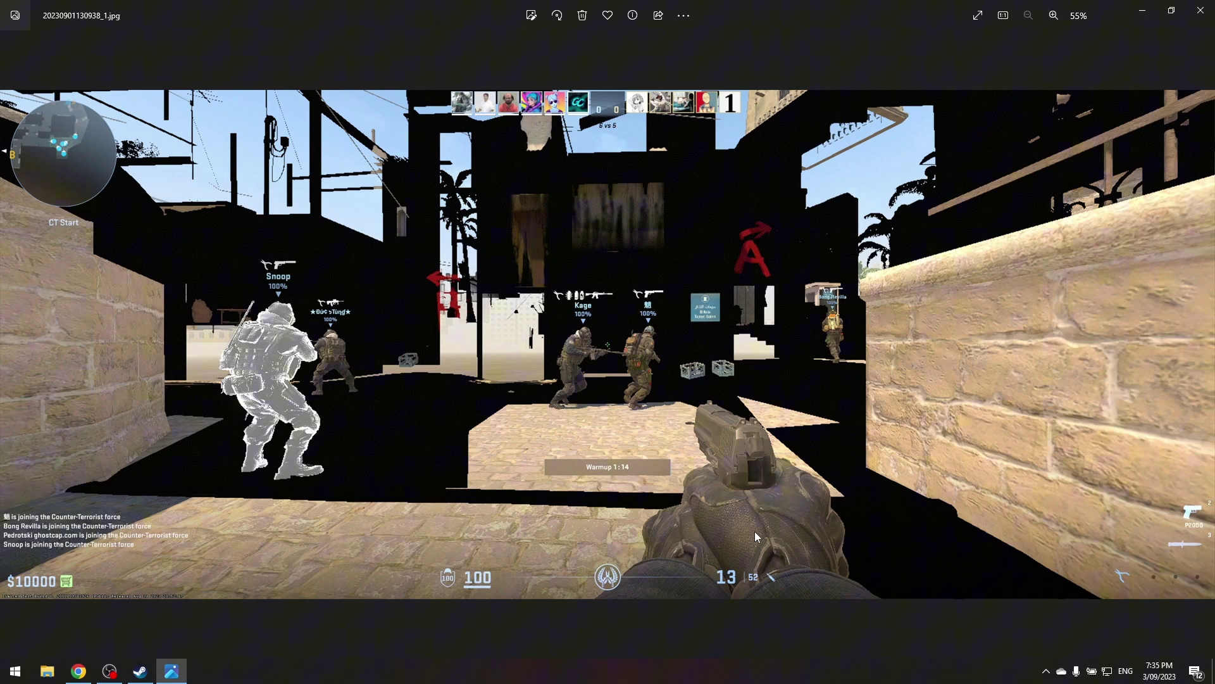
# Check the AMD Drivers and Support page in Chrome, then return to the Steam library
pyautogui.click(78, 671)
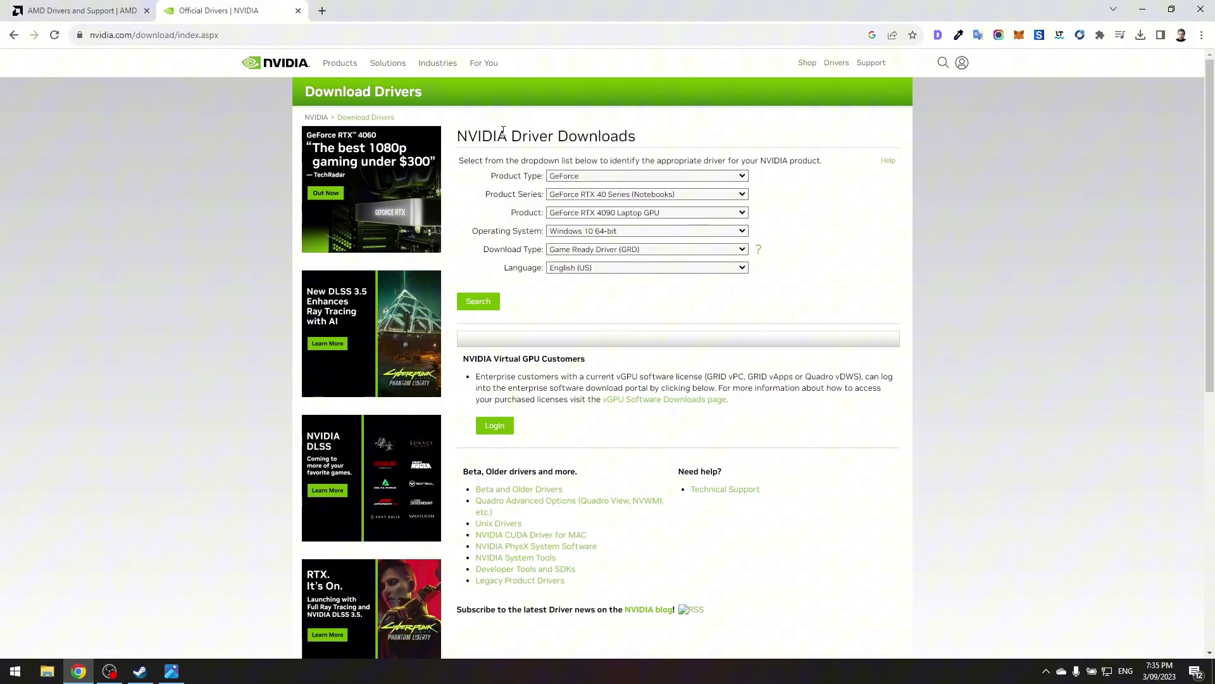
pyautogui.click(114, 11)
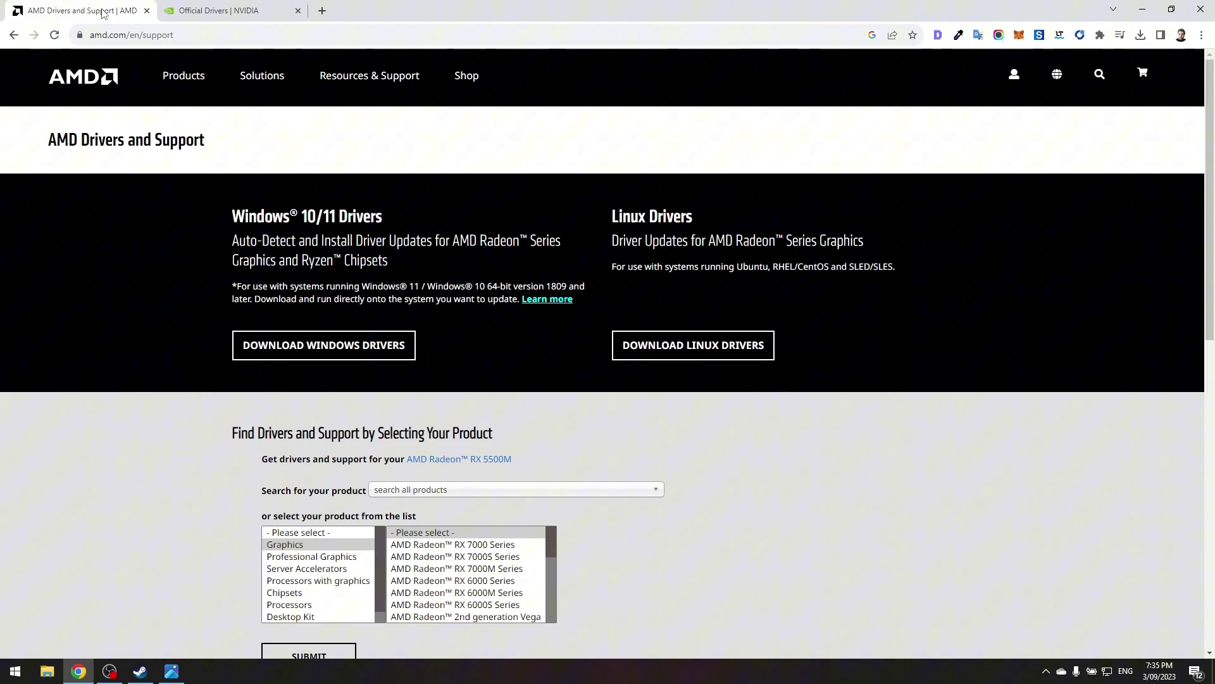
pyautogui.click(140, 672)
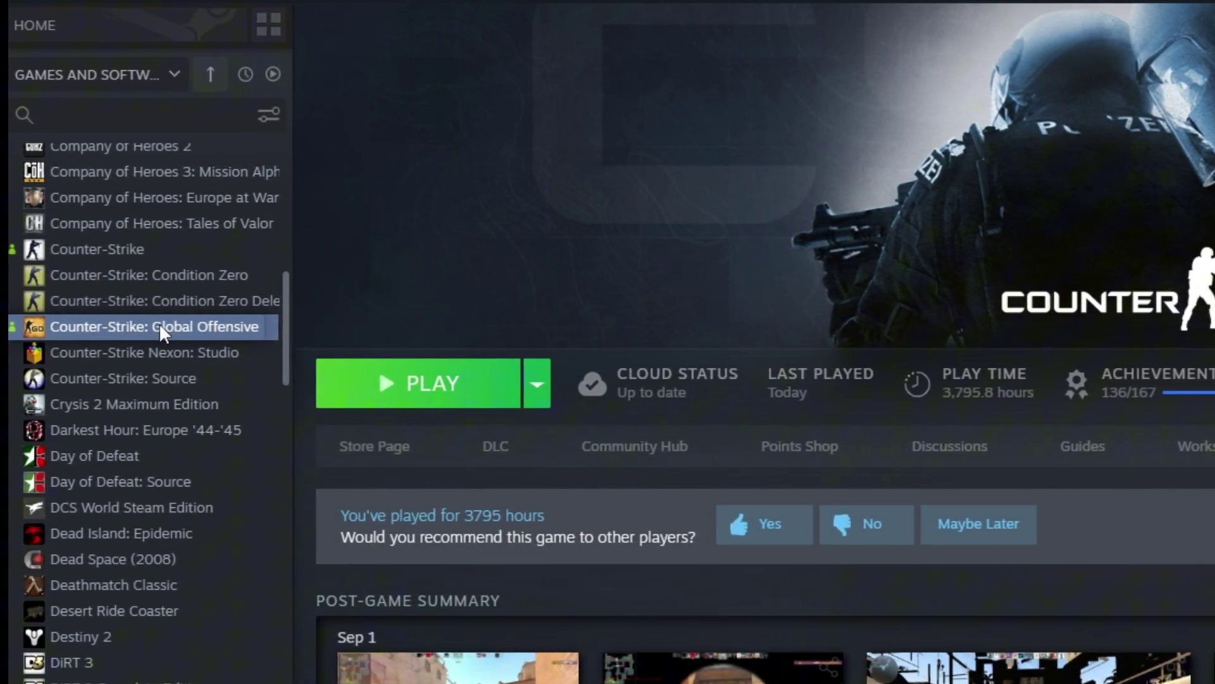
# Open Properties for Counter-Strike: Global Offensive from its library context menu
pyautogui.rightClick(159, 327)
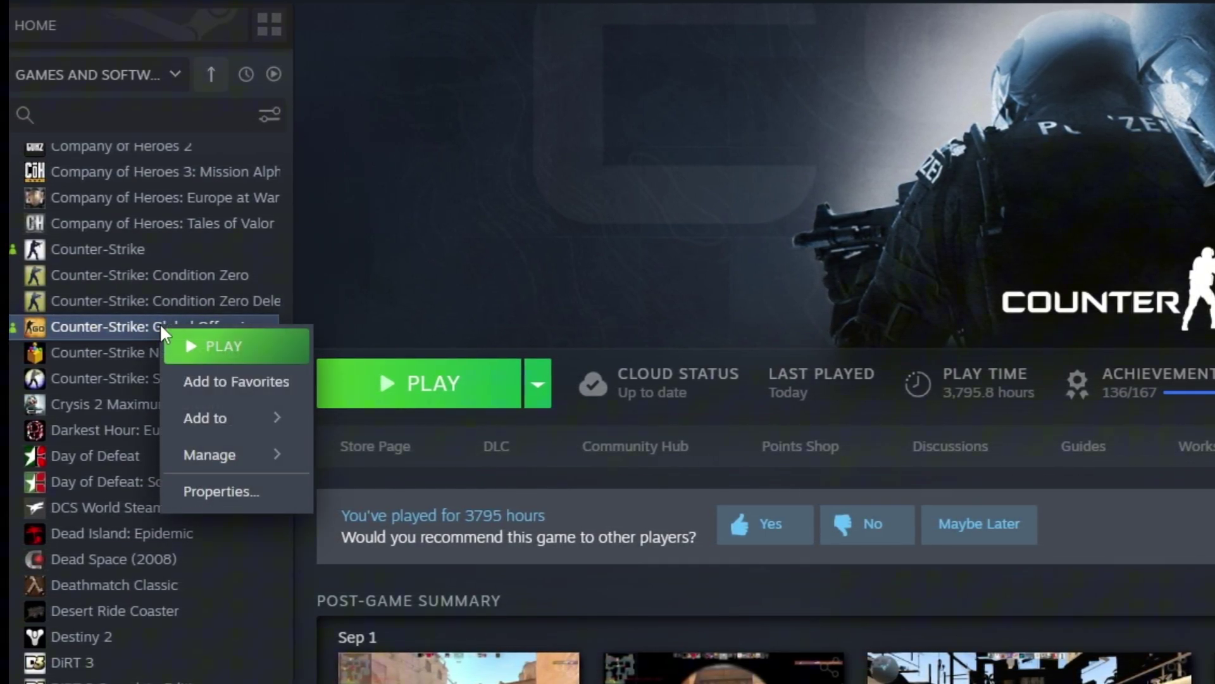
pyautogui.click(244, 492)
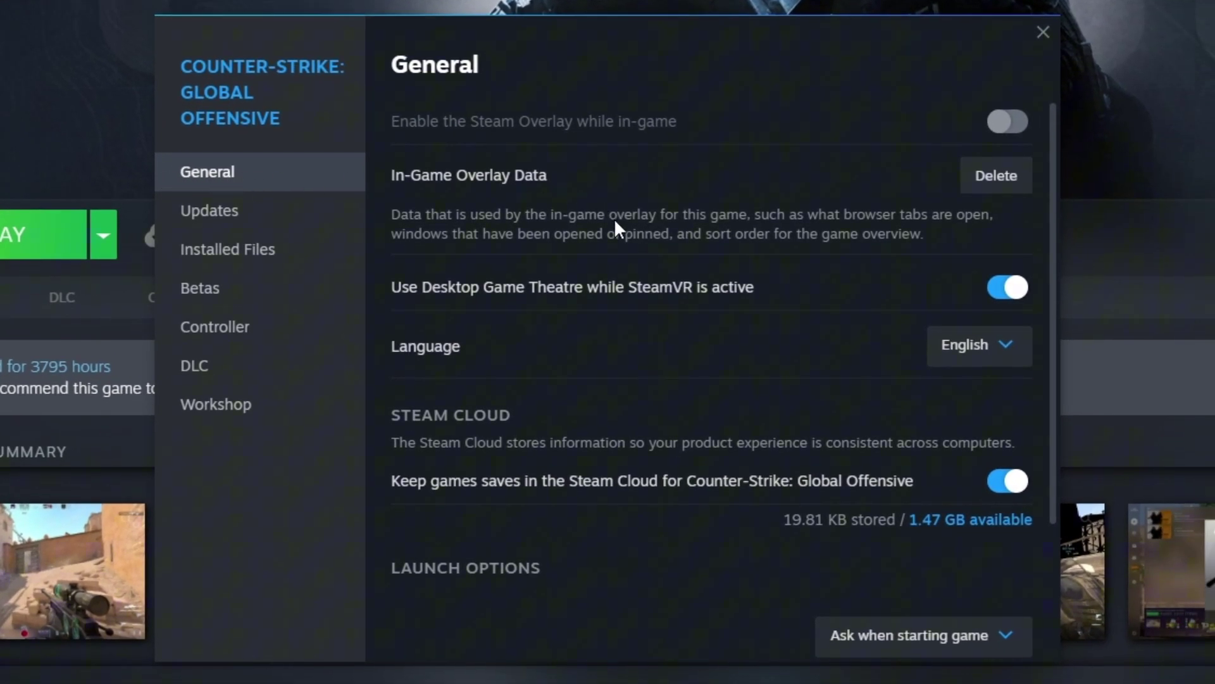
pyautogui.scroll(-3, 614, 228)
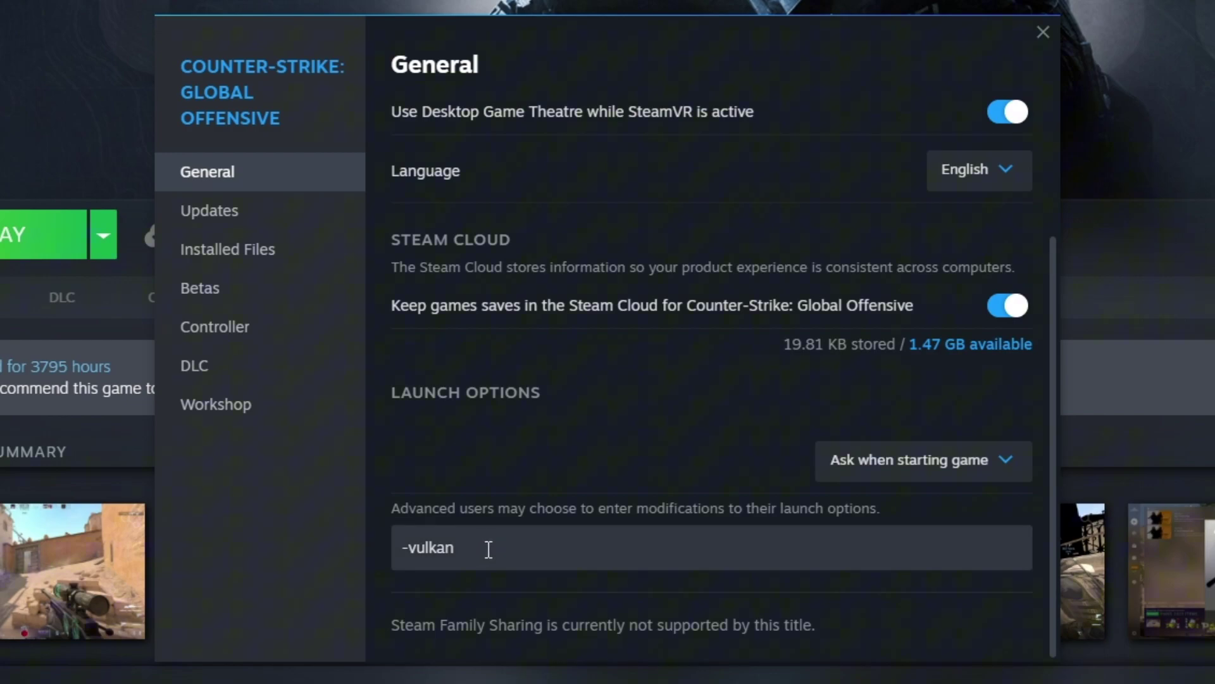
# Select and then deselect the '-vulkan' text in the Launch Options field, leaving it unchanged
pyautogui.moveTo(485, 549); pyautogui.dragTo(399, 549)
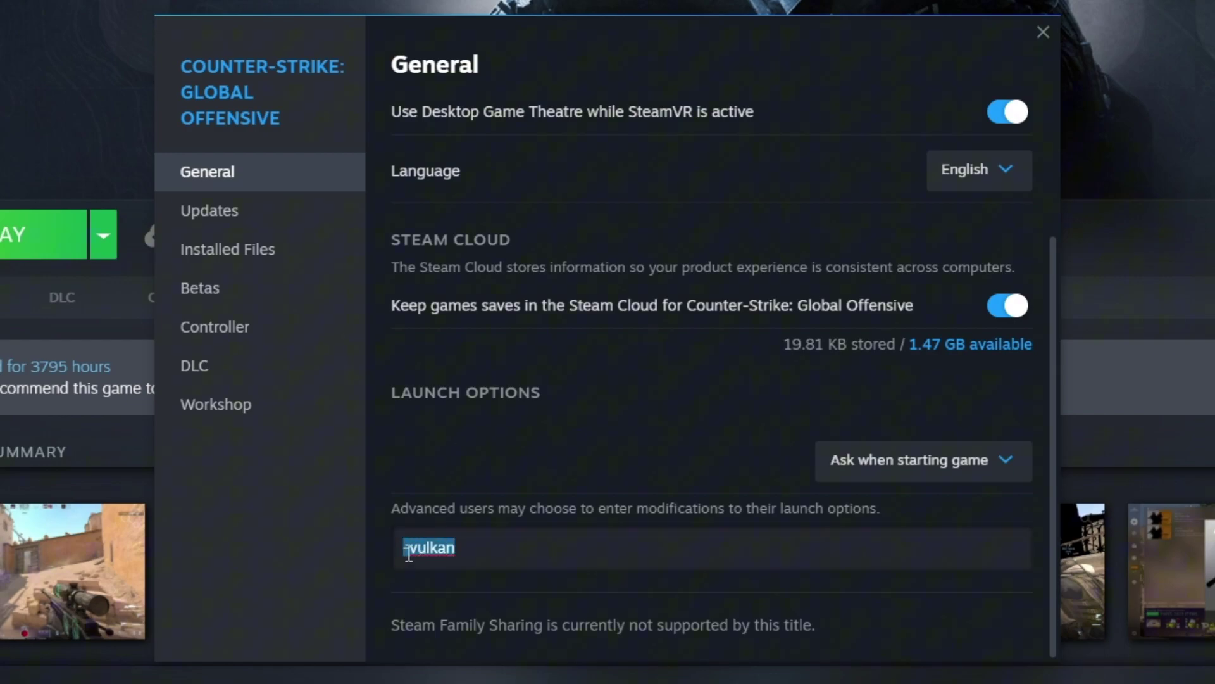
pyautogui.click(477, 549)
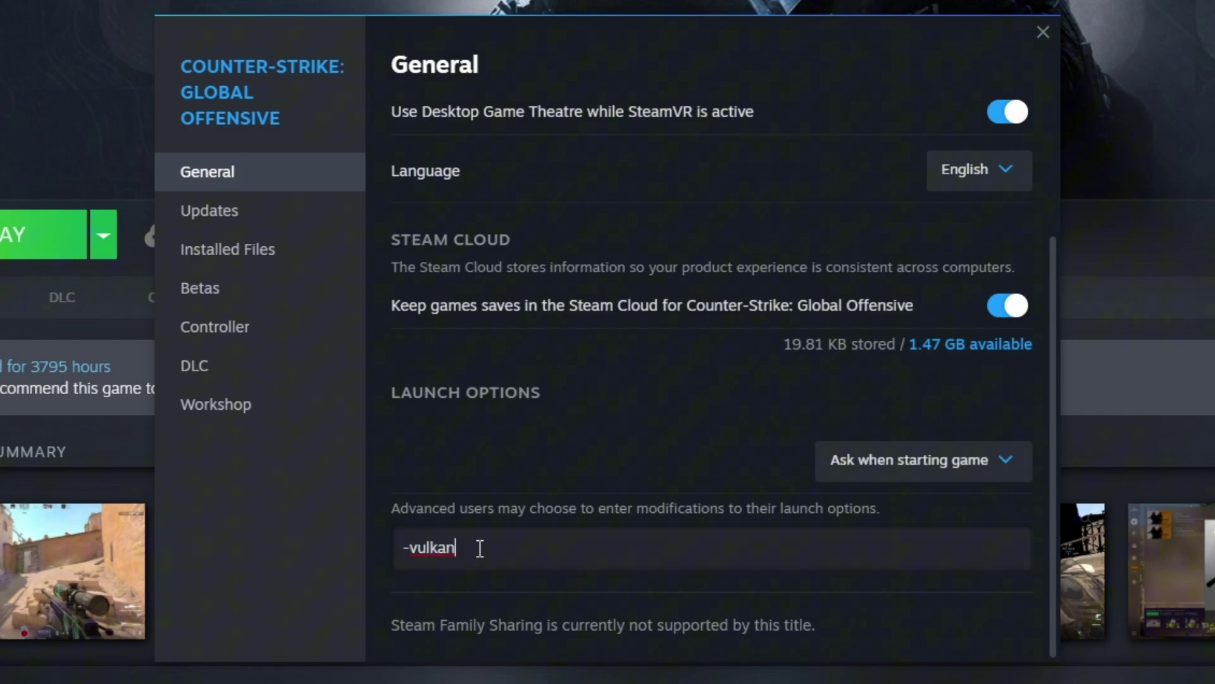